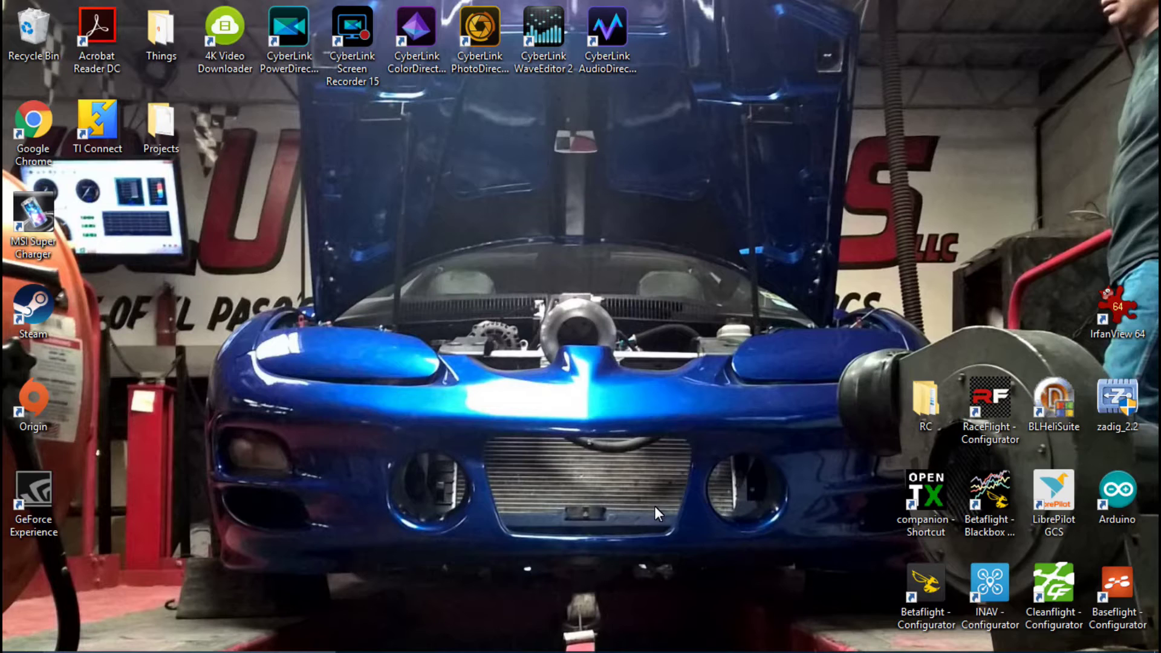
# - Launch Arduino and examine the OSD hardware options in the Config.h file of the MW_OSD sketch
pyautogui.doubleClick(1117, 491)
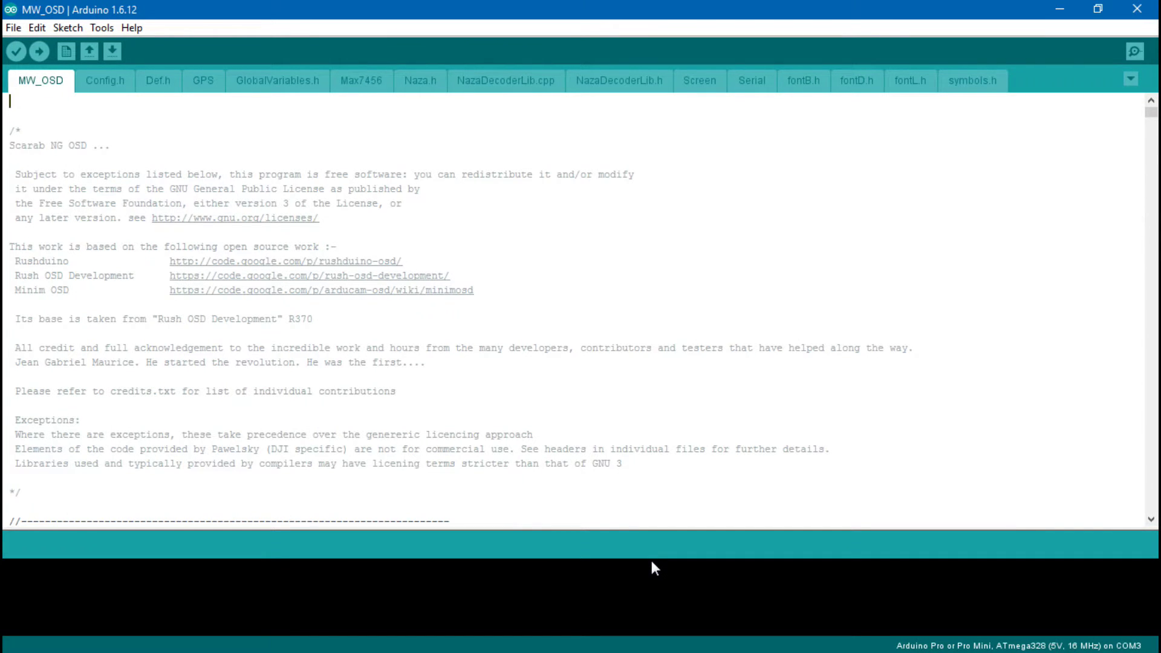
pyautogui.click(101, 28)
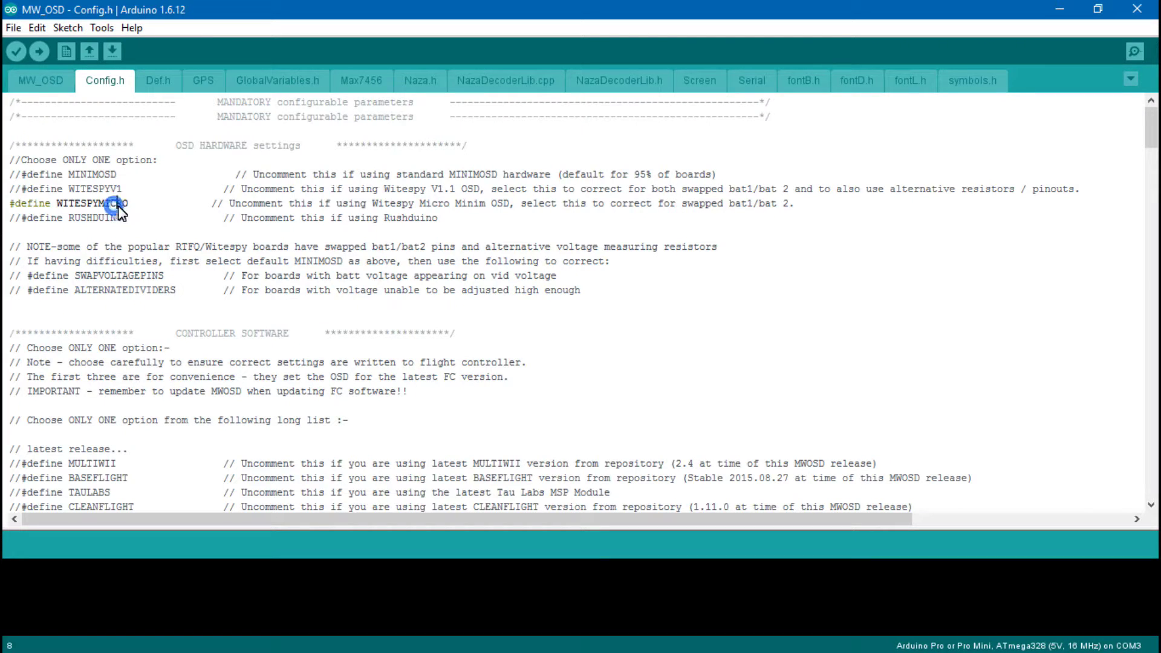
pyautogui.click(28, 205)
pyautogui.click(45, 205)
pyautogui.click(17, 190)
pyautogui.click(85, 174)
# - Dismiss the boards and libraries update notice and review the controller software and aircraft type options in Config.h
pyautogui.scroll(-6, 182, 231)
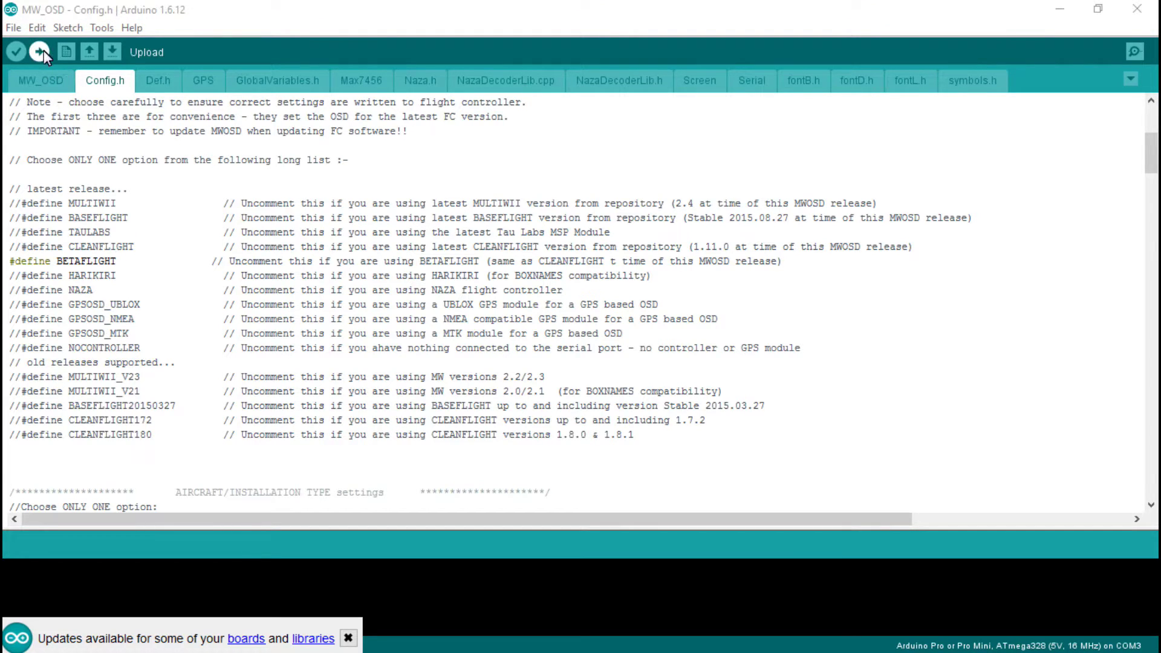
pyautogui.click(348, 638)
pyautogui.scroll(-7, 77, 230)
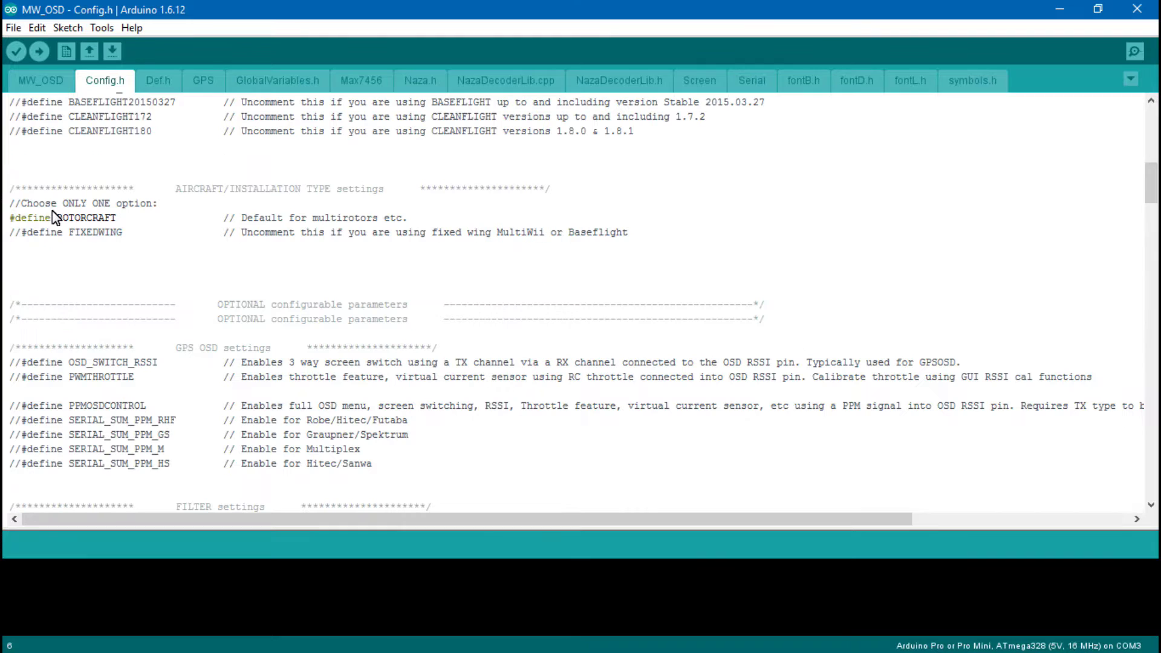
# - Examine the serial speed settings in Config.h, comparing the BAUDRATE 115200 and BAUDRATE 19200 lines
pyautogui.scroll(-10, 230, 369)
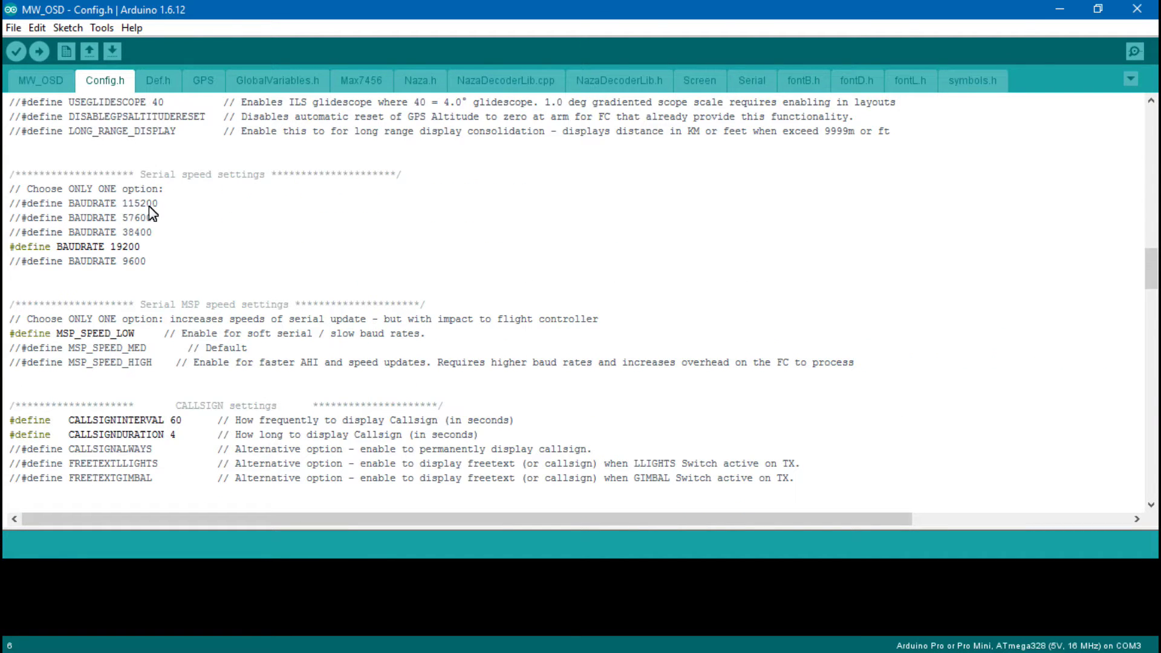
pyautogui.click(136, 203)
pyautogui.moveTo(123, 202); pyautogui.dragTo(174, 207)
pyautogui.moveTo(111, 247); pyautogui.dragTo(161, 248)
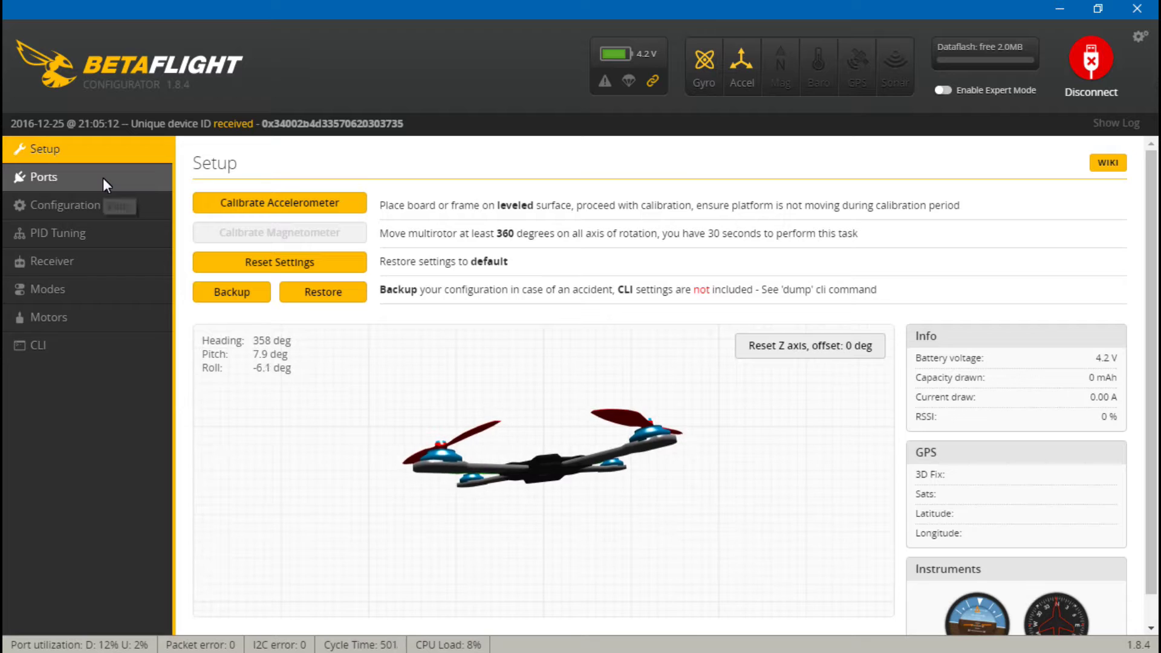
# - Switch to Betaflight Configurator and check the SOFTSERIAL2 MSP baud rate and its available choices in the port settings
pyautogui.click(103, 178)
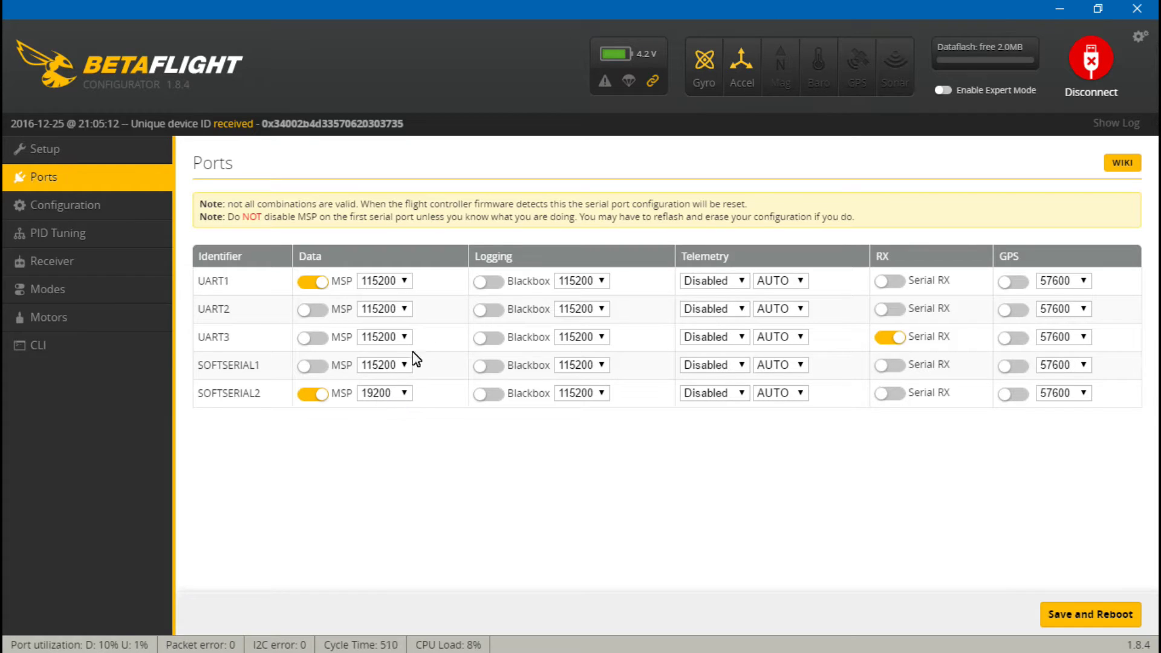
pyautogui.click(404, 394)
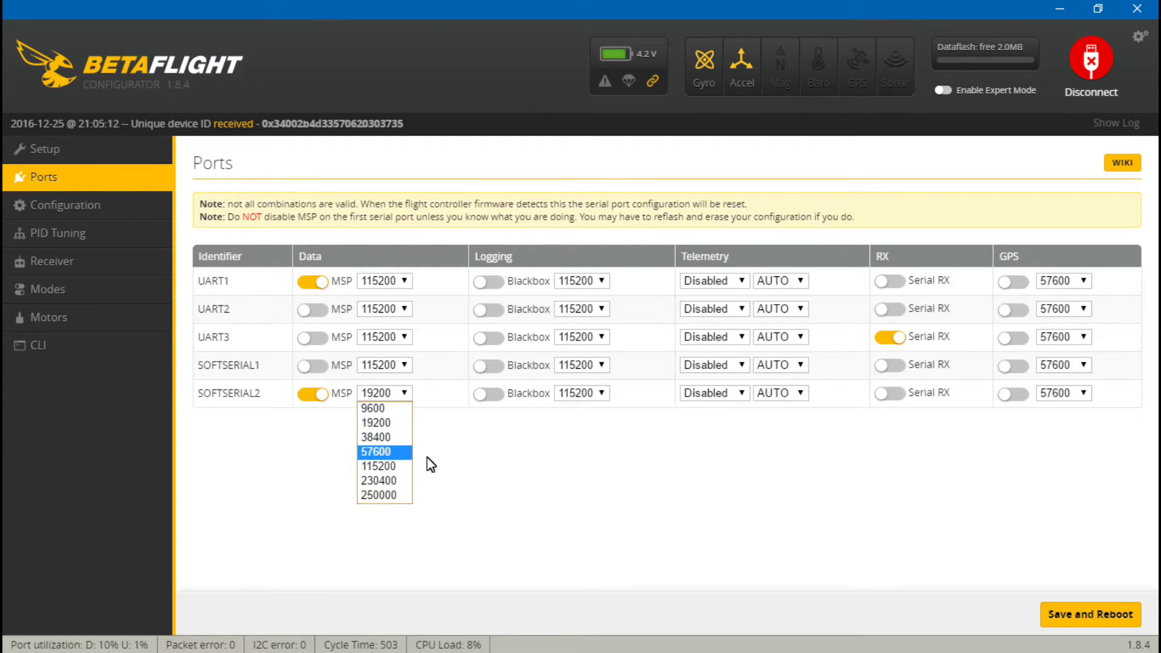
pyautogui.click(497, 459)
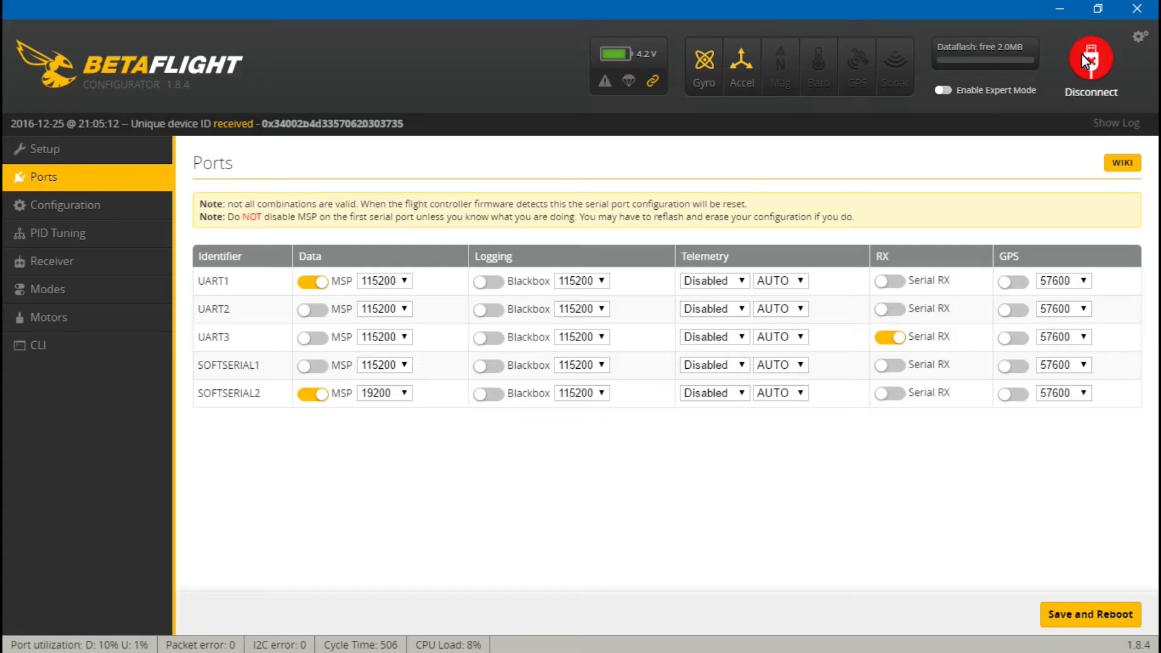
pyautogui.click(1059, 8)
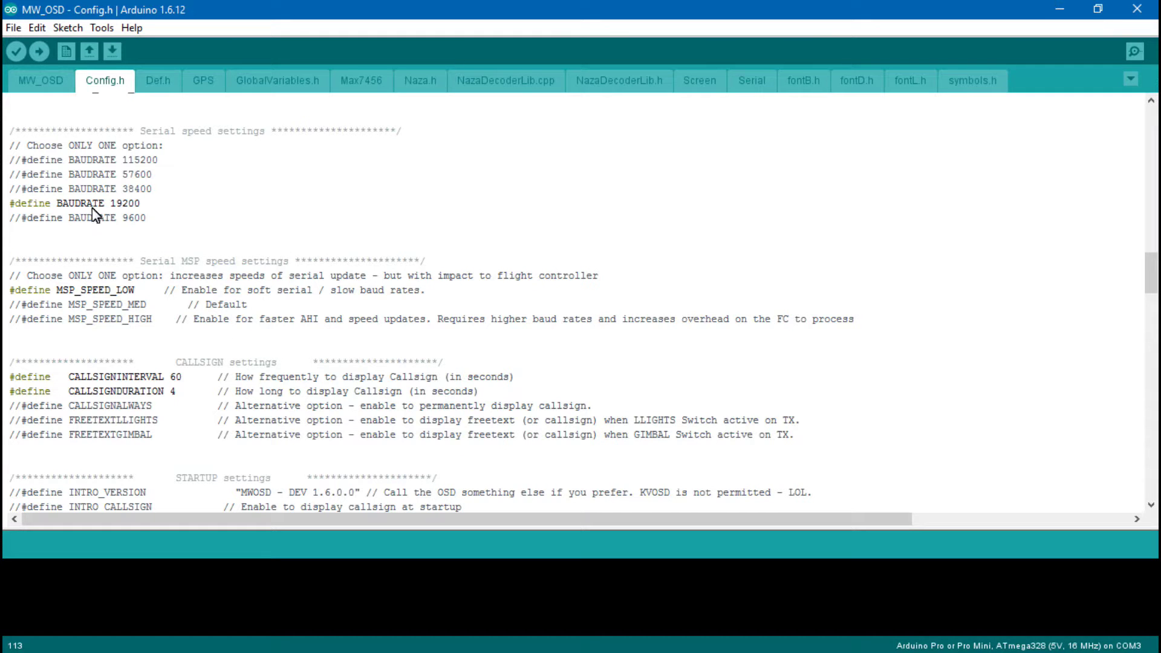
# - Back in the Arduino sketch, compare the active BAUDRATE line with the low, medium and high MSP_SPEED options
pyautogui.doubleClick(123, 203)
pyautogui.click(116, 296)
pyautogui.click(148, 317)
pyautogui.doubleClick(124, 161)
pyautogui.moveTo(132, 311); pyautogui.dragTo(155, 307)
# - Examine the AUTOCAM line in the Display Settings of Config.h, including its comment on PAL/NTSC autodetection
pyautogui.scroll(-15, 226, 242)
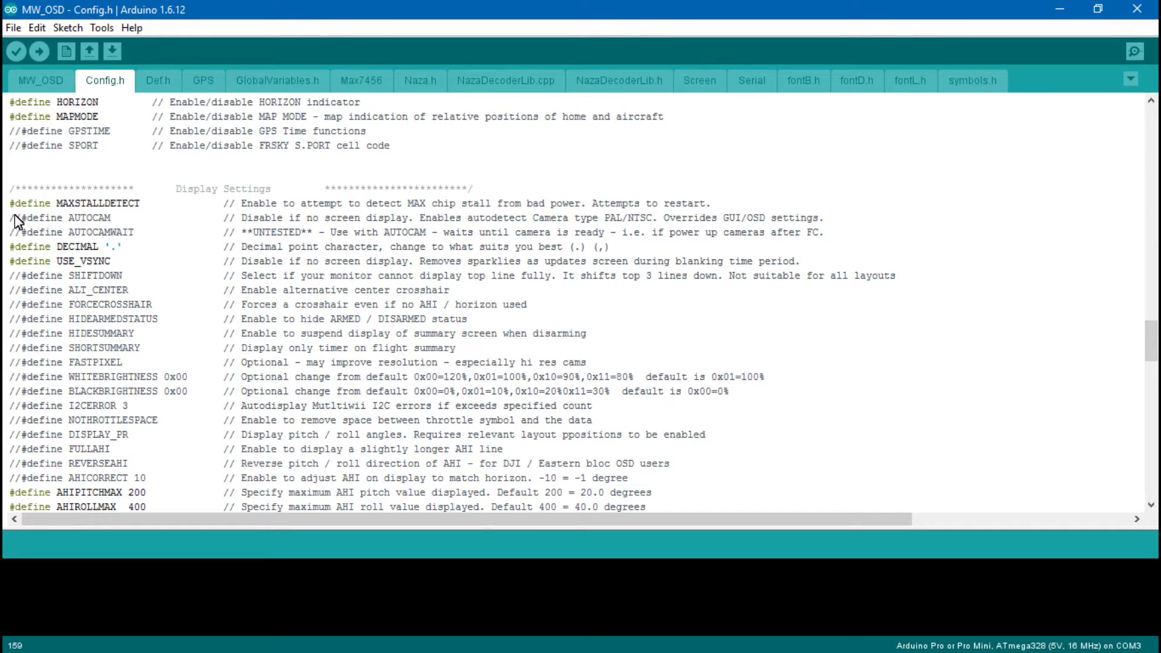
pyautogui.moveTo(11, 218); pyautogui.dragTo(110, 219)
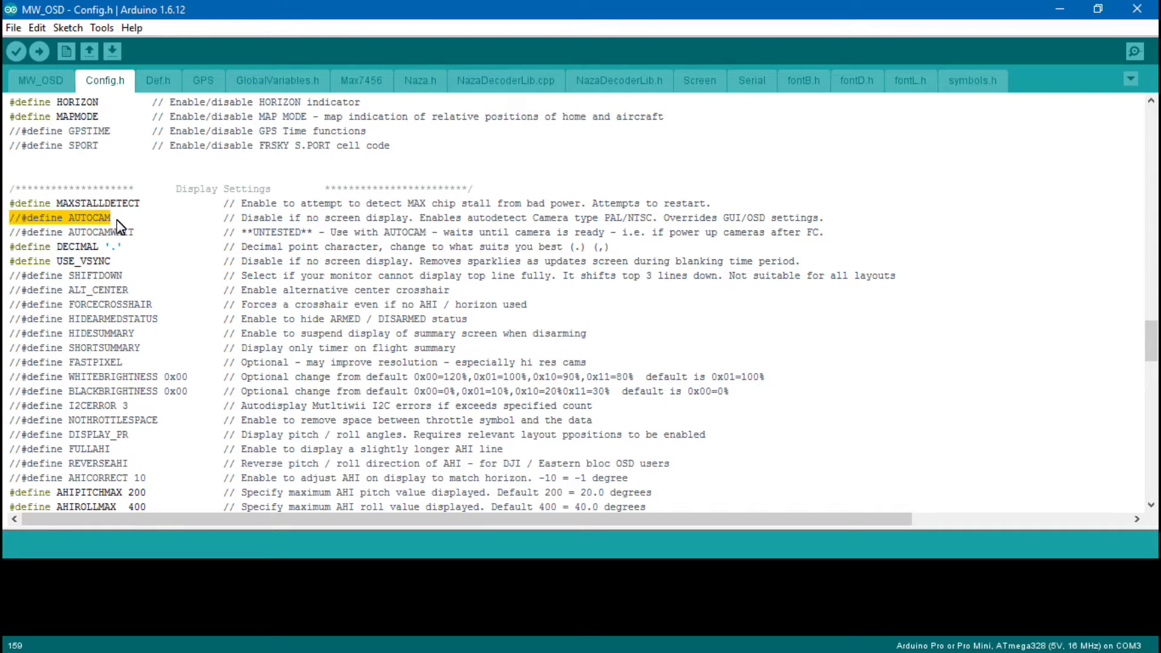
pyautogui.click(124, 210)
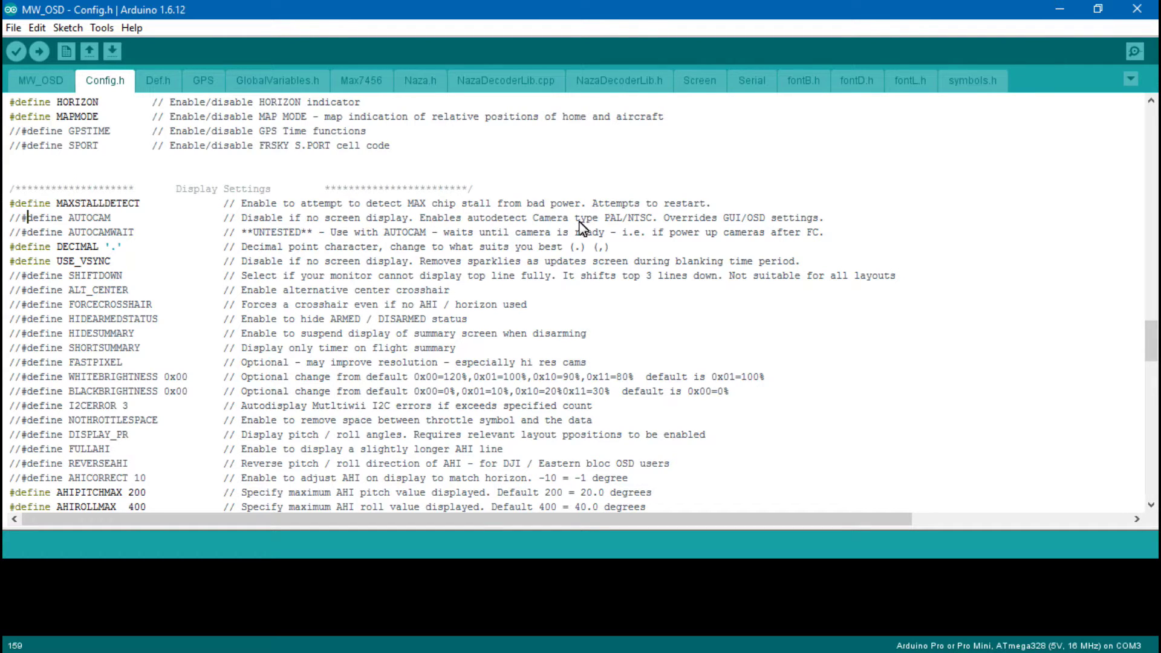
pyautogui.moveTo(610, 219); pyautogui.dragTo(660, 224)
pyautogui.click(682, 219)
pyautogui.moveTo(605, 219); pyautogui.dragTo(653, 219)
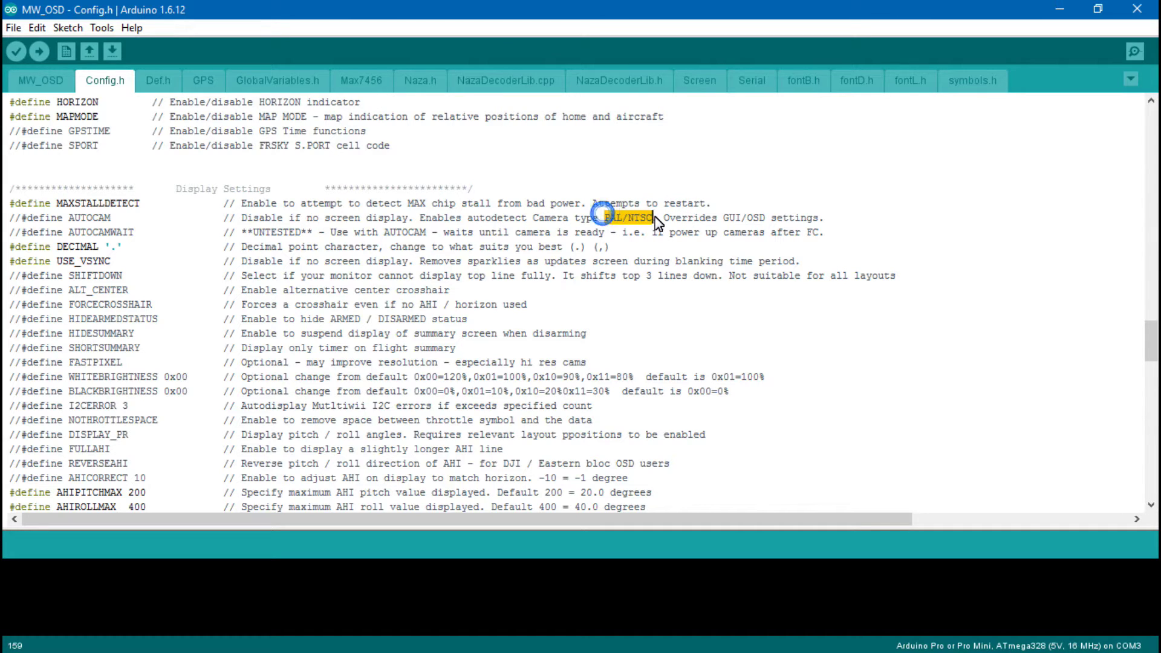
pyautogui.click(736, 219)
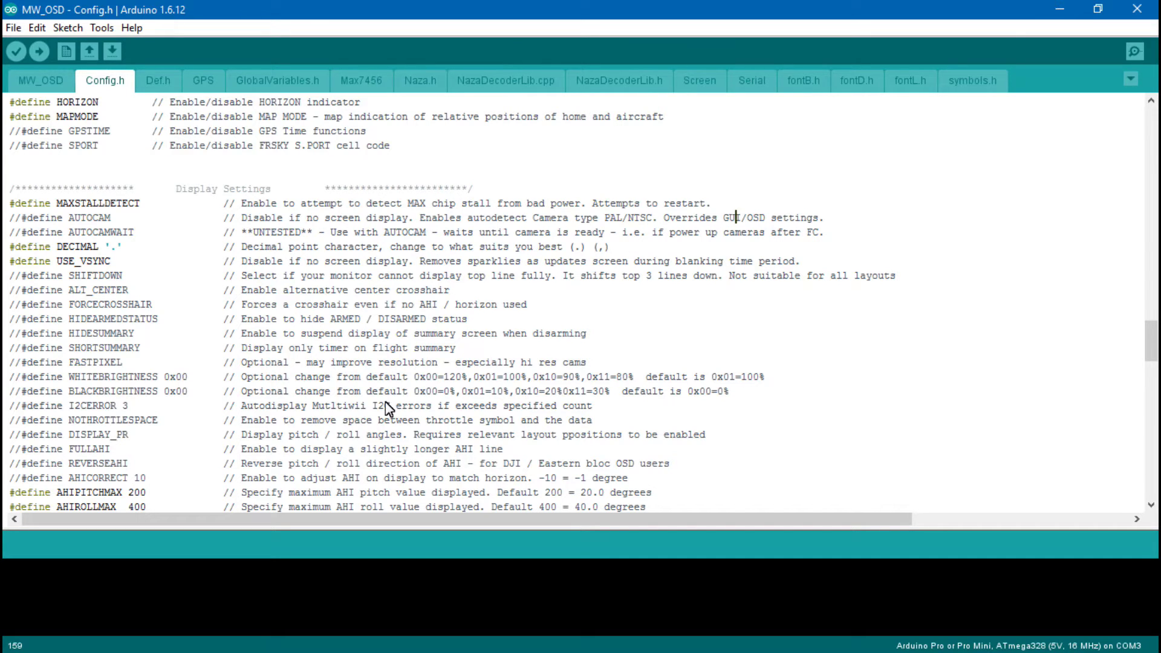
# - Switch to the MWOSD GUI and choose PAL as the video signal
pyautogui.scroll(20, 520, 304)
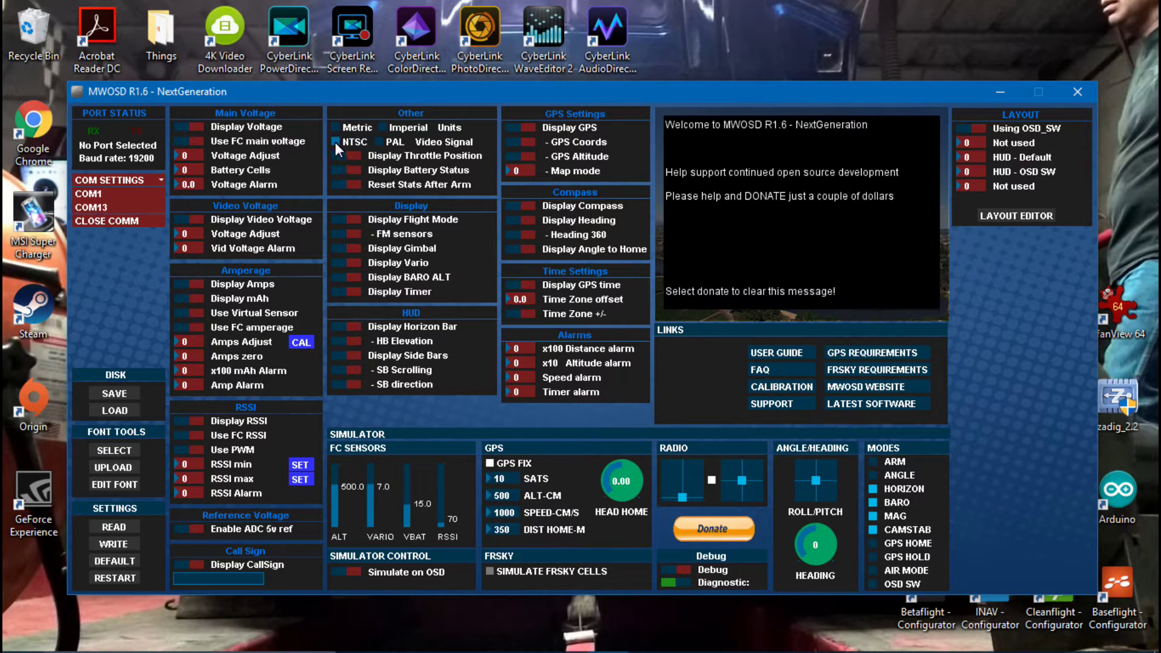
pyautogui.click(380, 143)
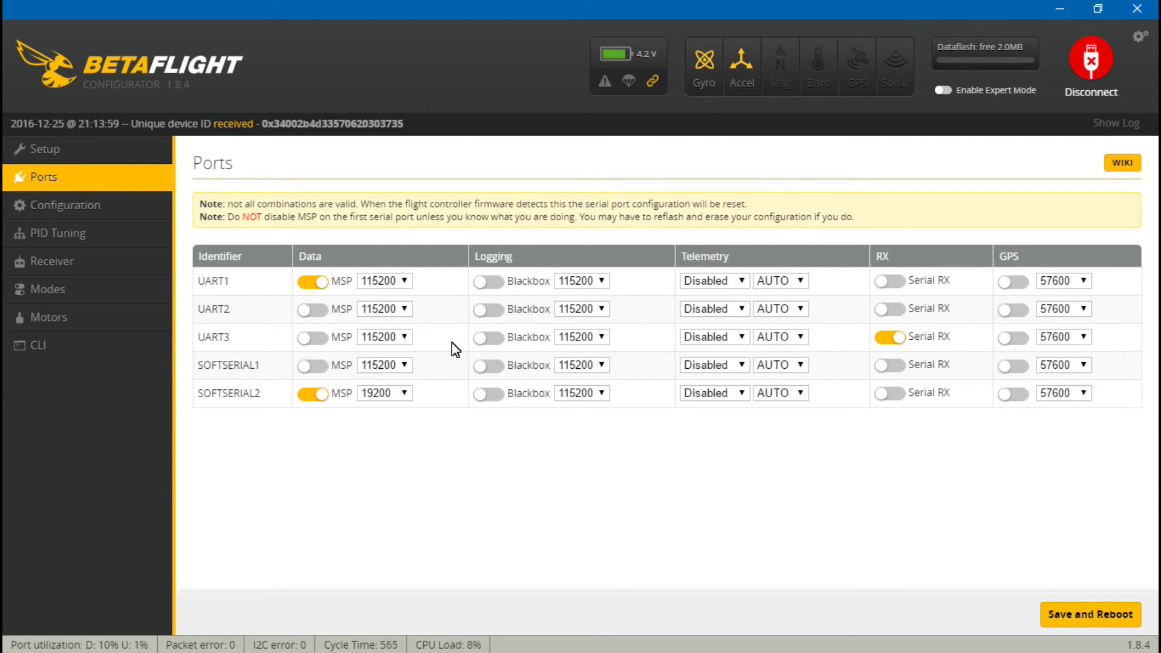
# - Return to Betaflight Configurator and view the MSP baud rate choices for SOFTSERIAL2 again
pyautogui.click(405, 393)
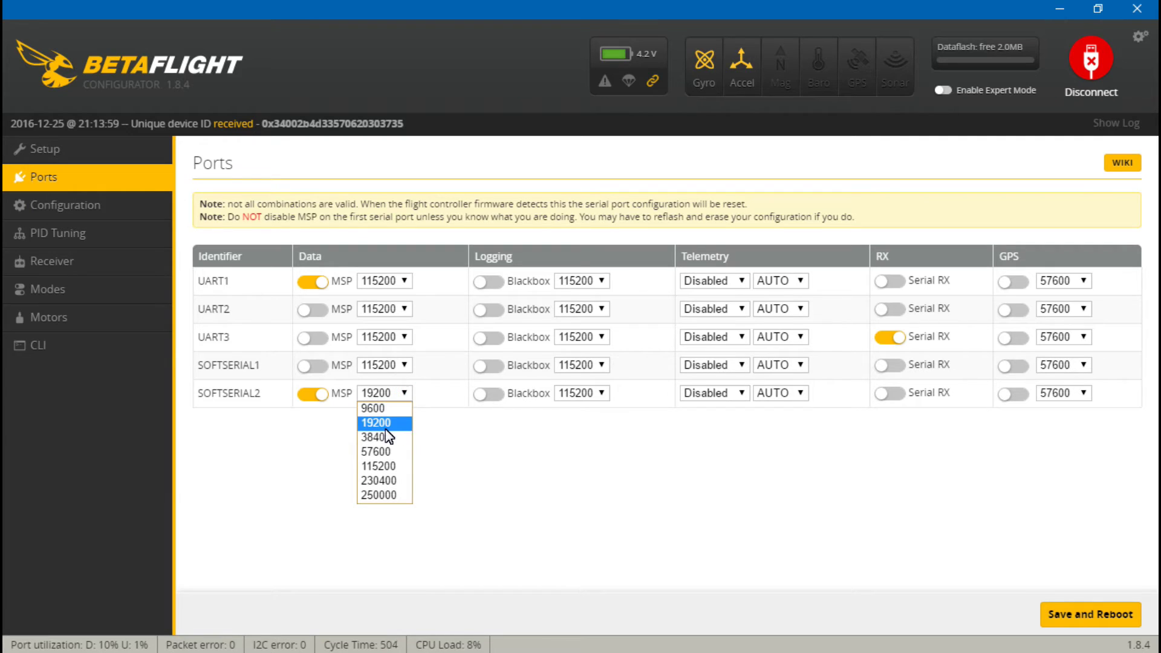
pyautogui.click(406, 394)
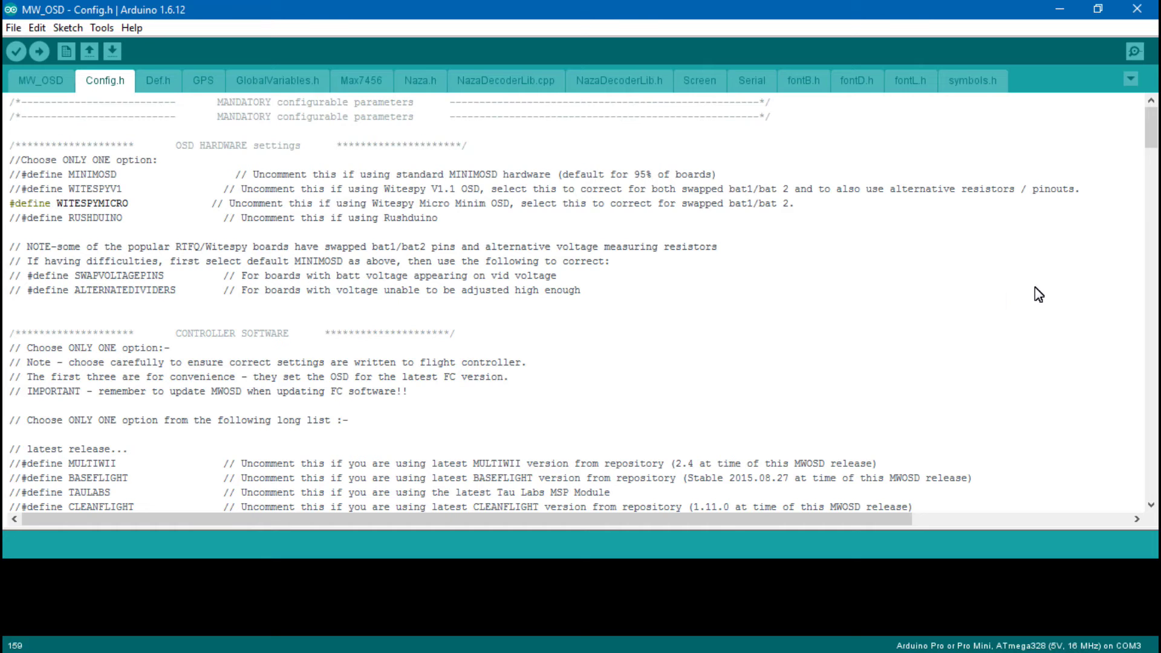
# - Switch to Arduino and review all of Config.h, from the OSD hardware settings through to the INITIALISATION options
pyautogui.scroll(-4, 1039, 294)
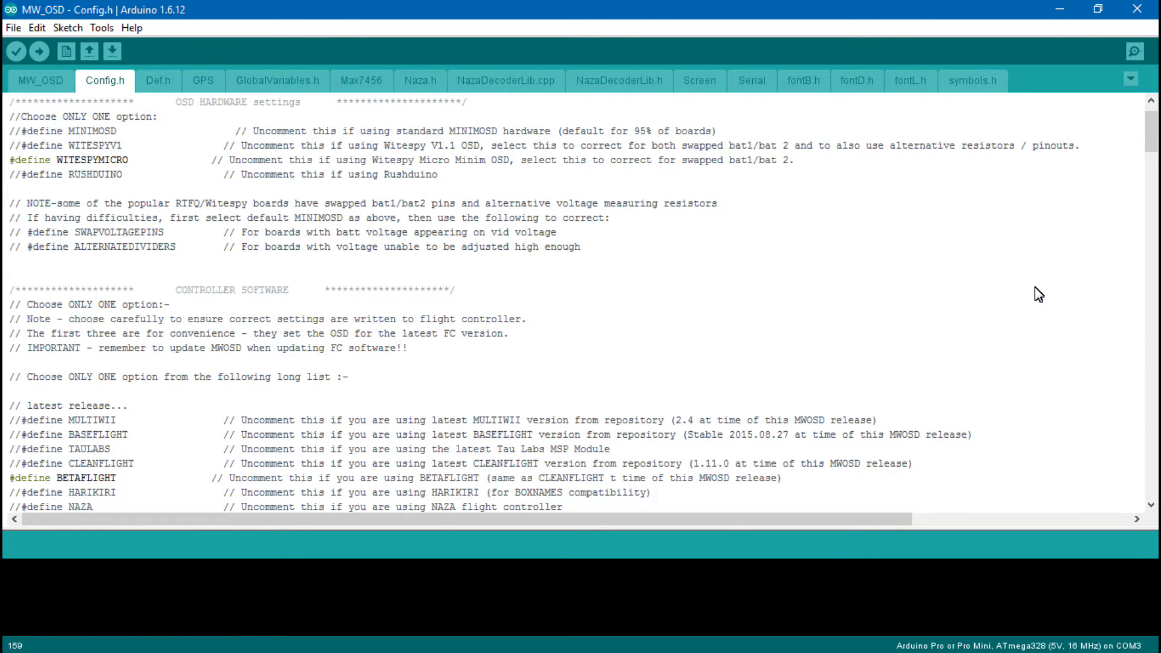
pyautogui.scroll(-4, 1038, 294)
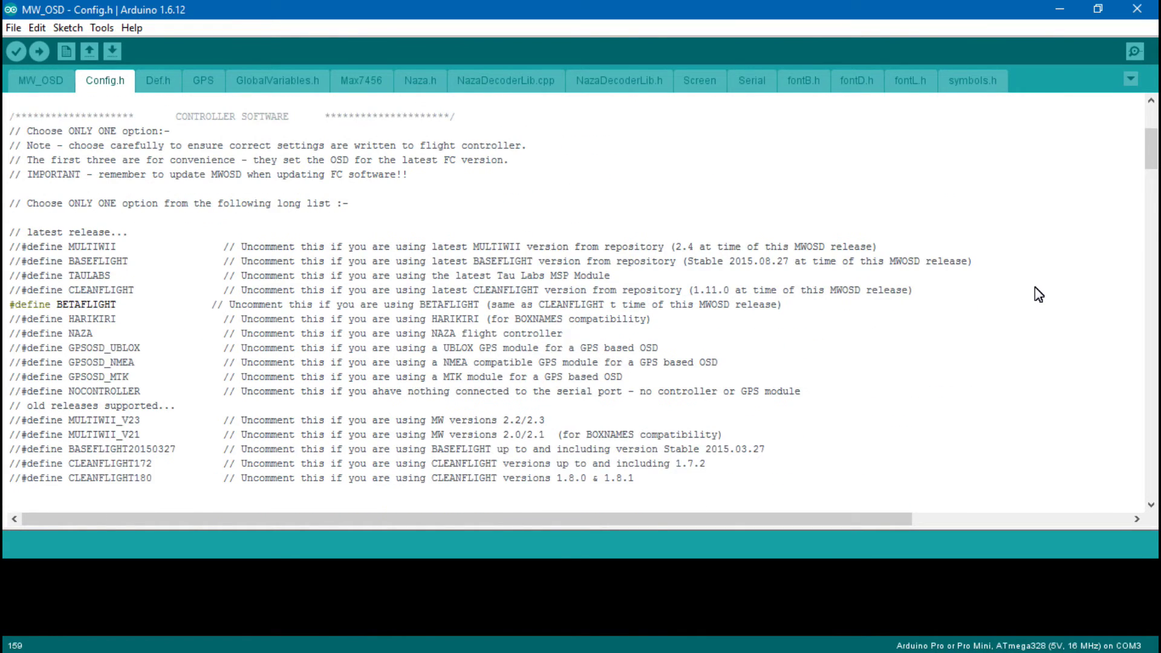
pyautogui.scroll(-5, 1038, 294)
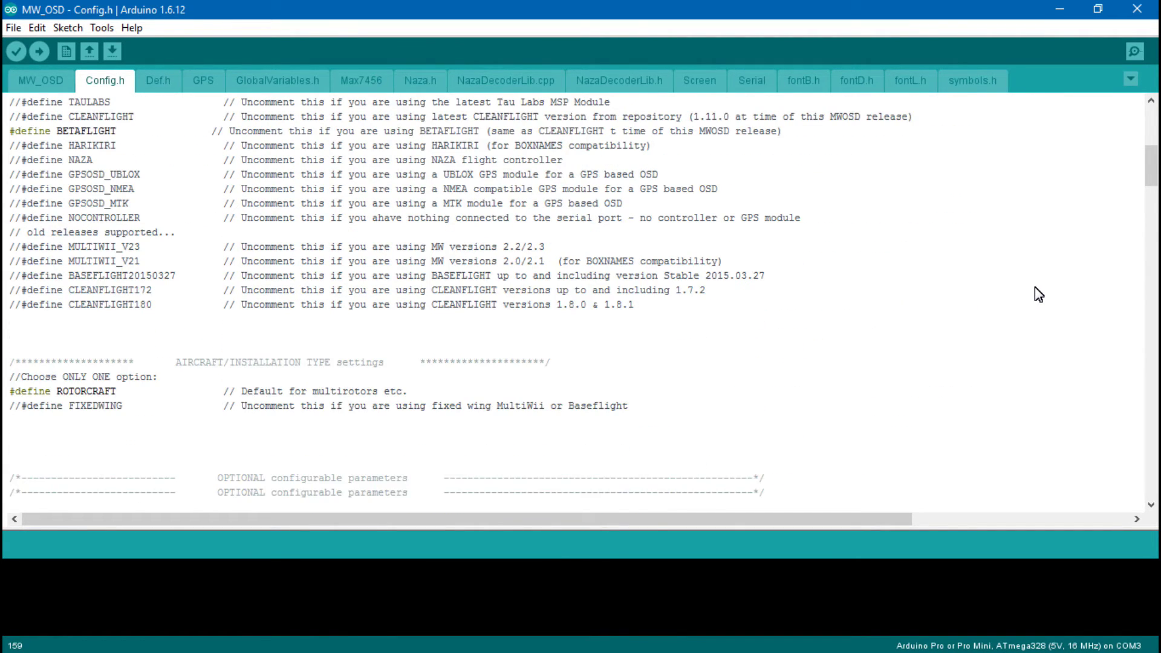
pyautogui.scroll(-4, 1039, 294)
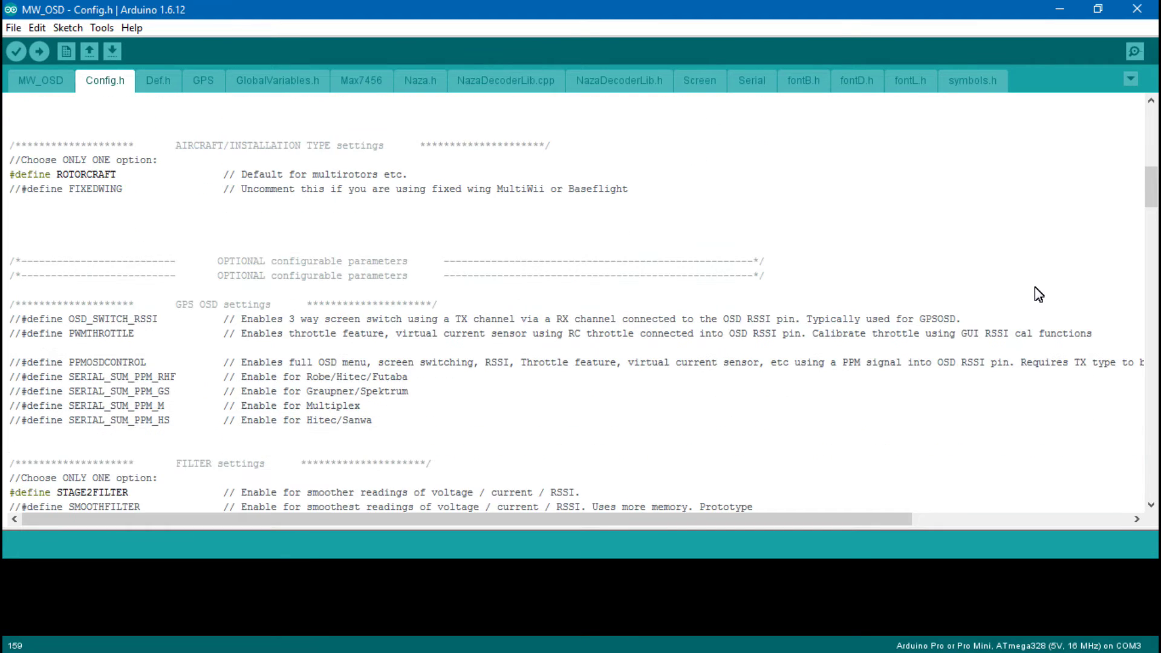
pyautogui.scroll(-5, 1038, 294)
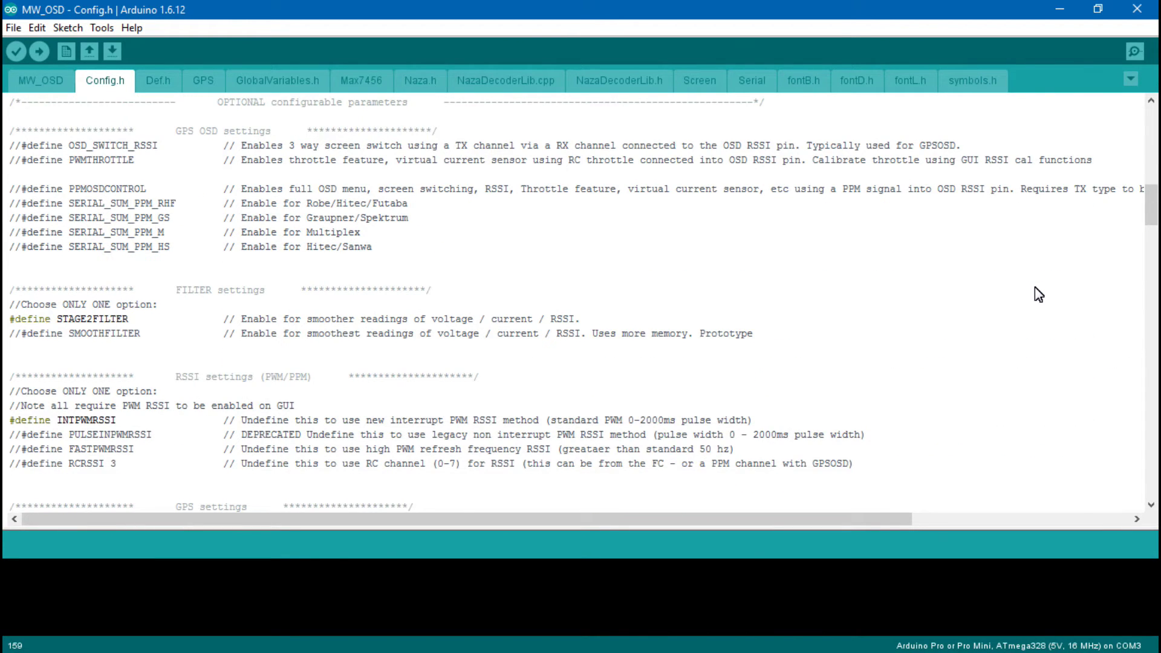
pyautogui.scroll(-4, 1038, 294)
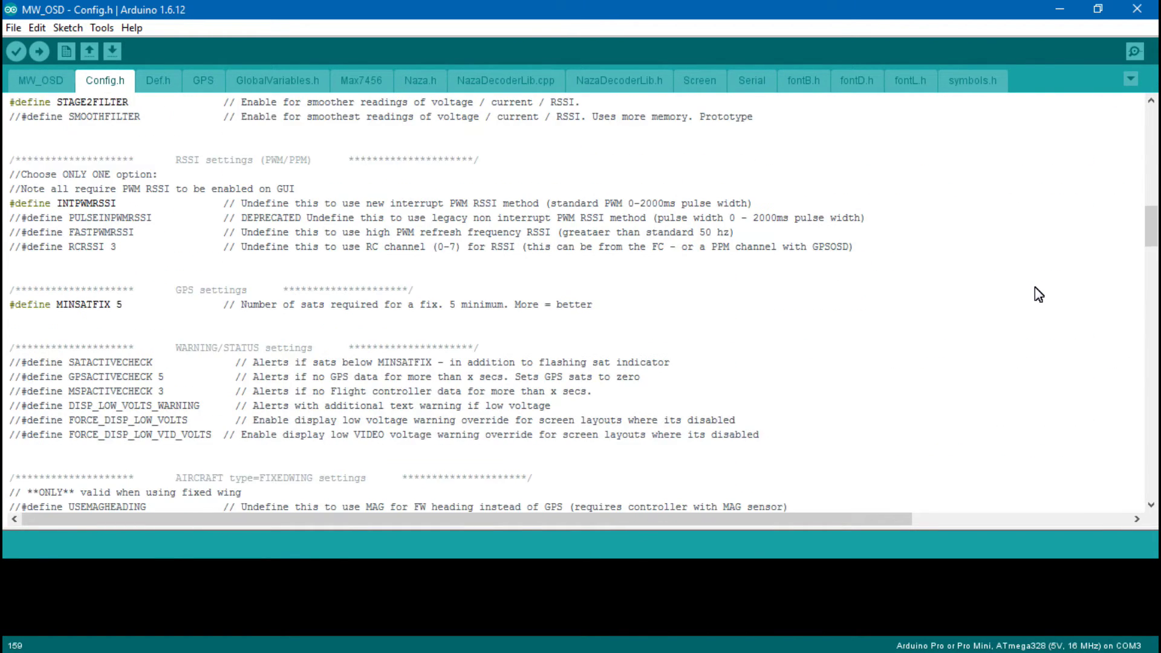
pyautogui.scroll(-4, 1038, 294)
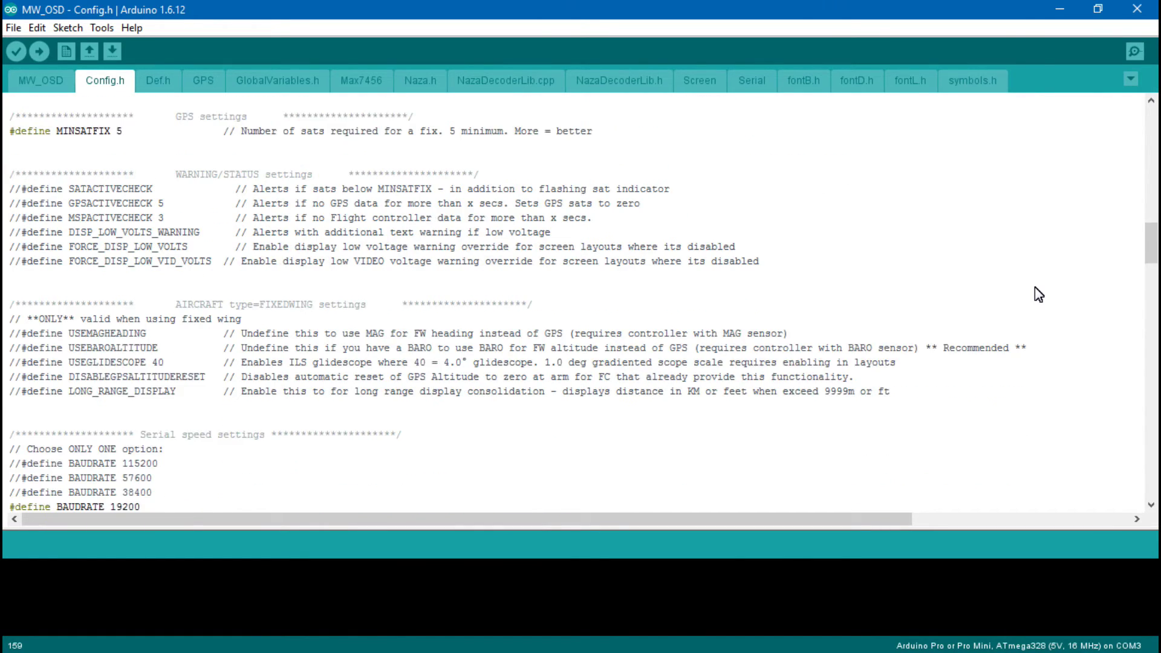
pyautogui.scroll(-5, 1038, 294)
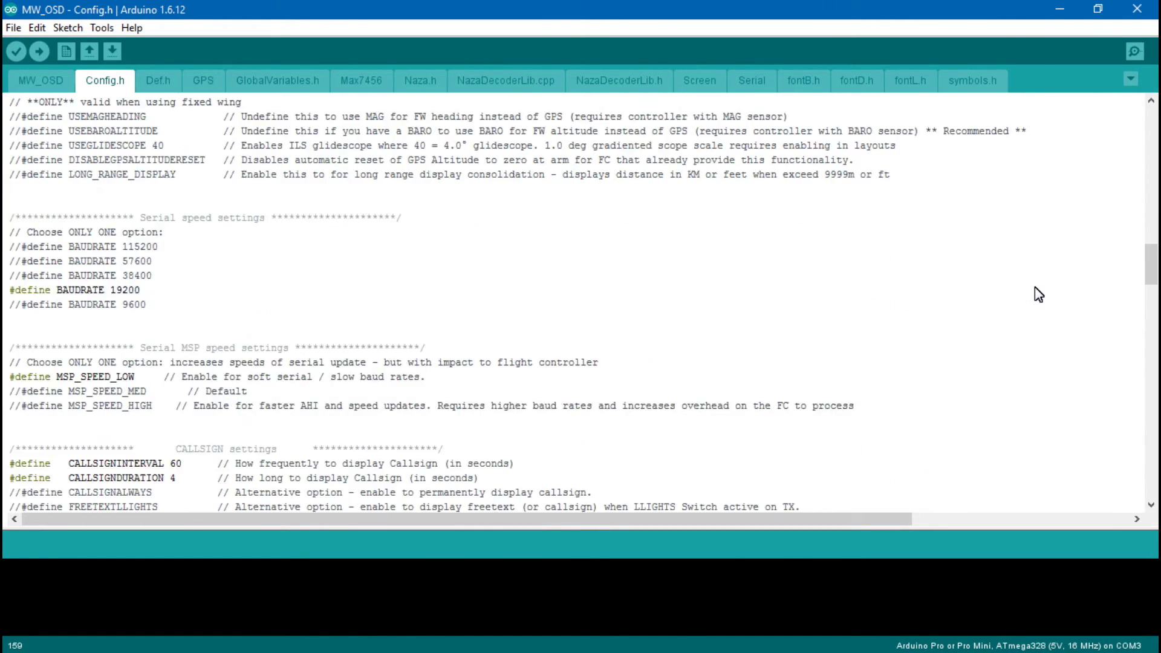
pyautogui.scroll(-5, 1038, 294)
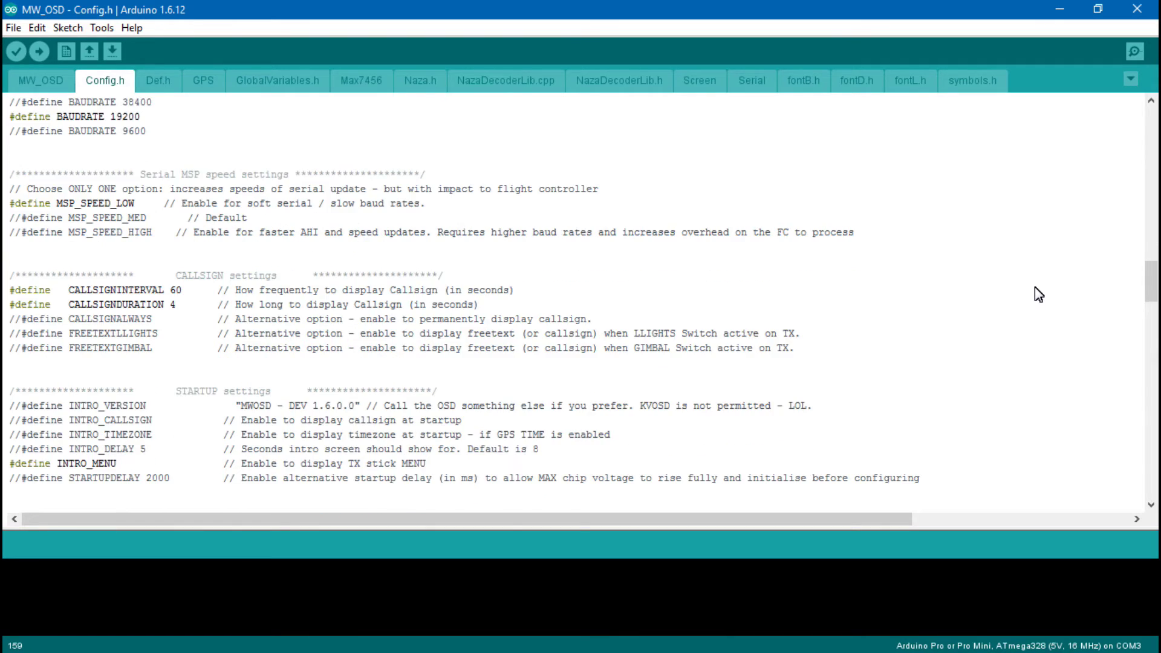
pyautogui.scroll(-4, 1038, 294)
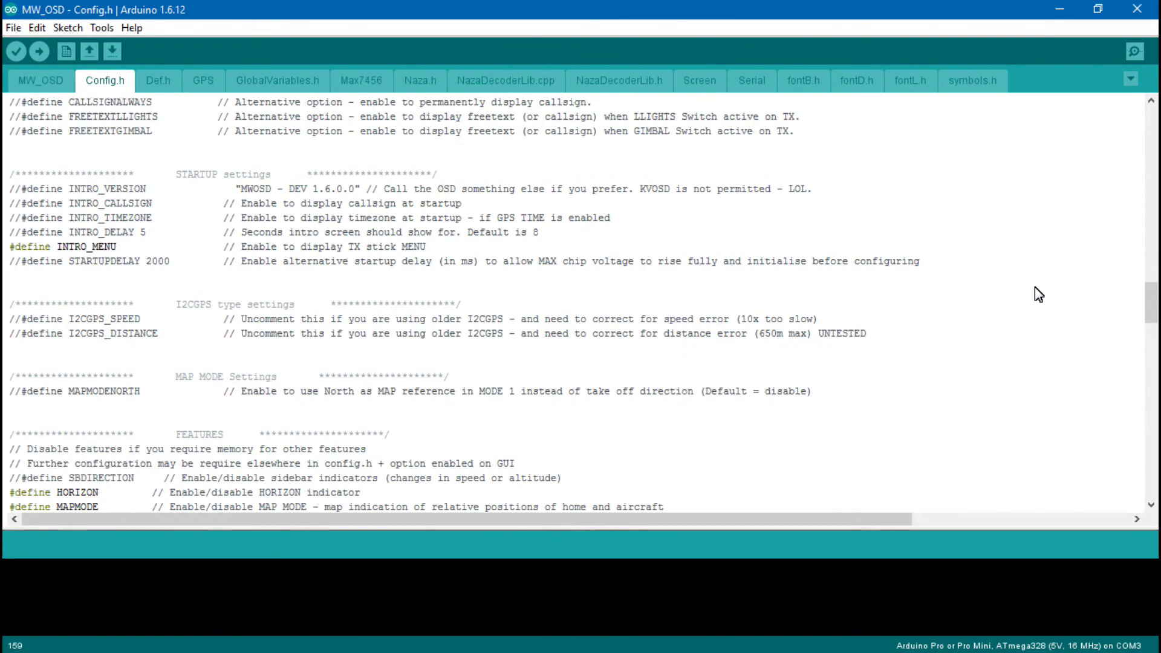
pyautogui.scroll(-5, 1038, 294)
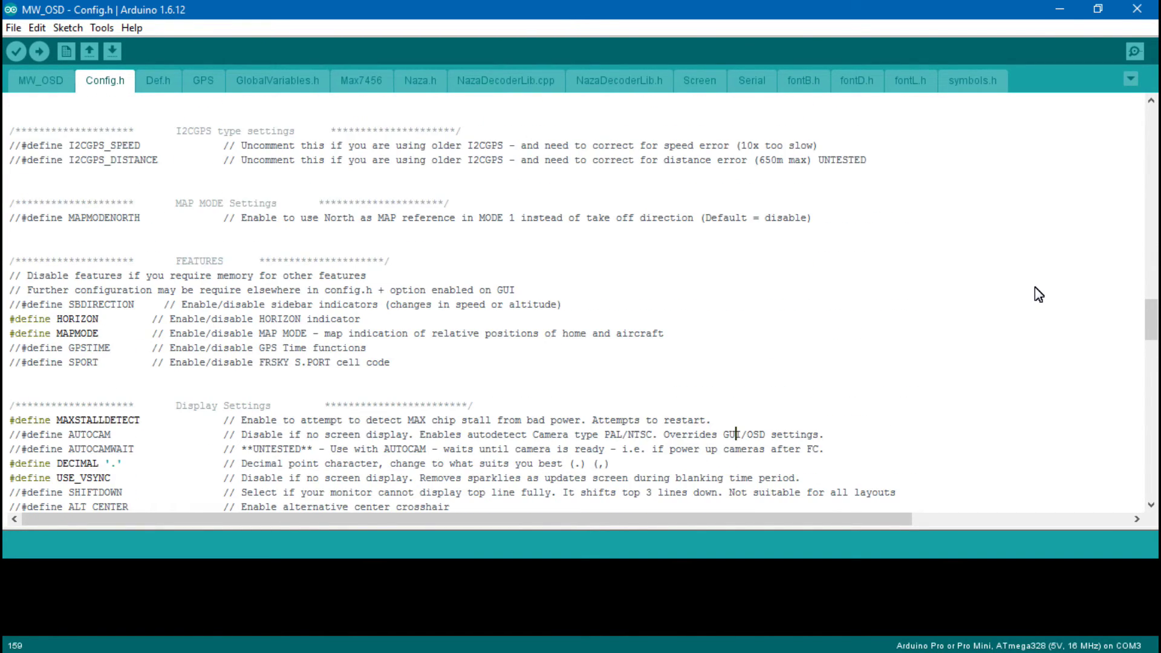
pyautogui.scroll(-4, 1038, 294)
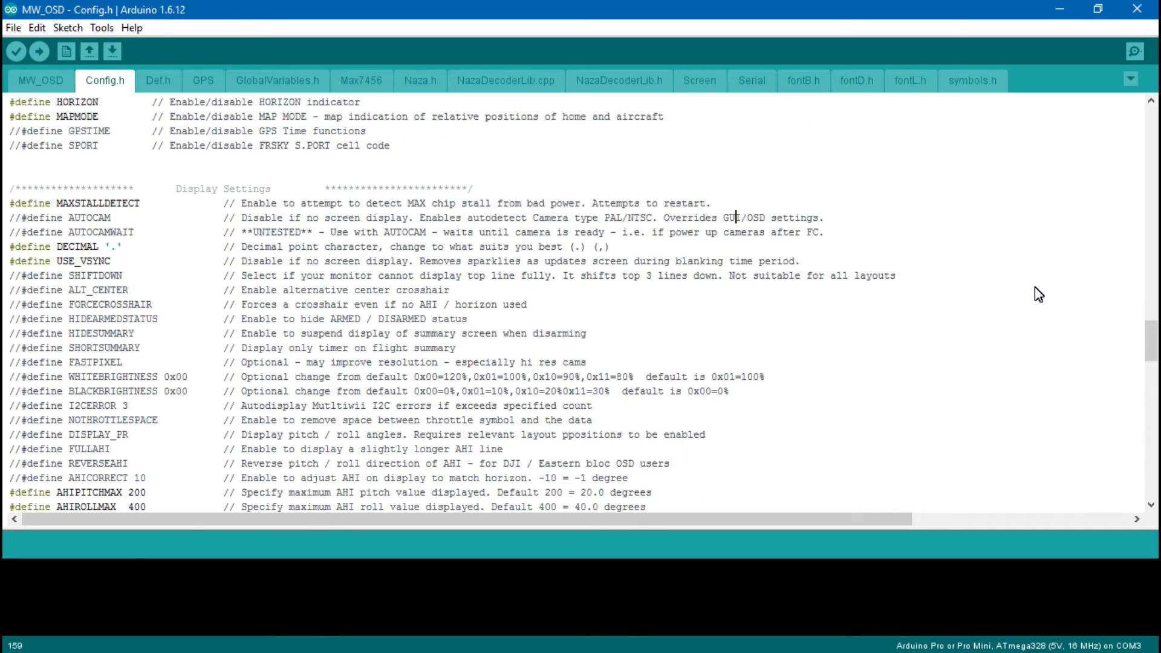
pyautogui.scroll(-5, 1038, 294)
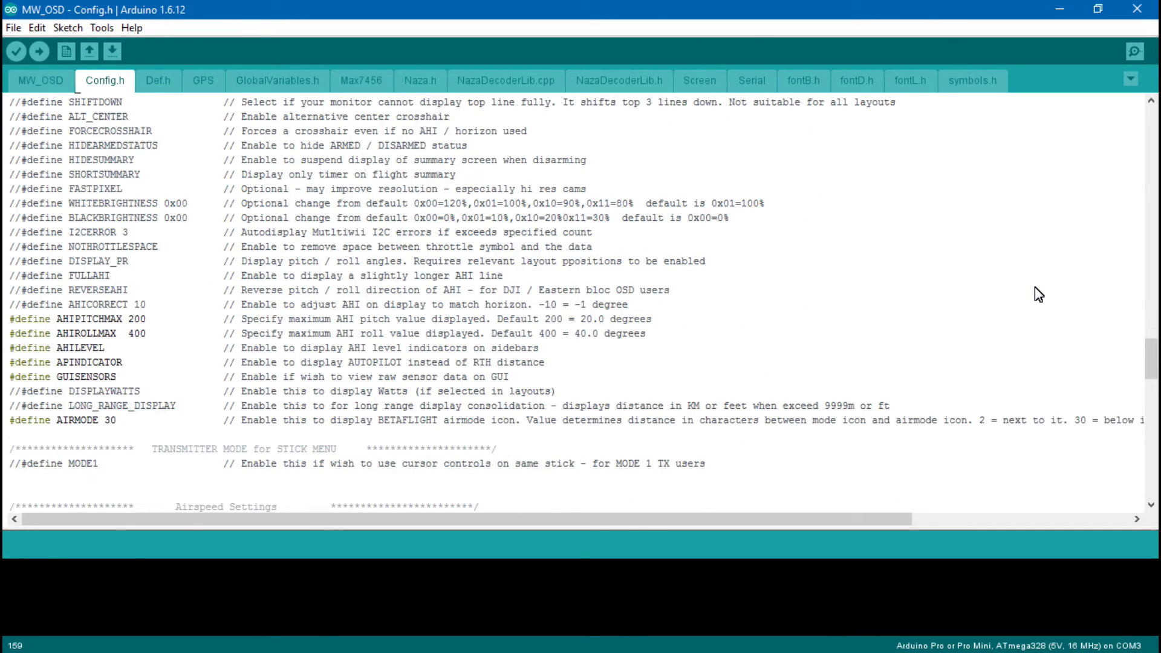
pyautogui.scroll(-4, 1038, 294)
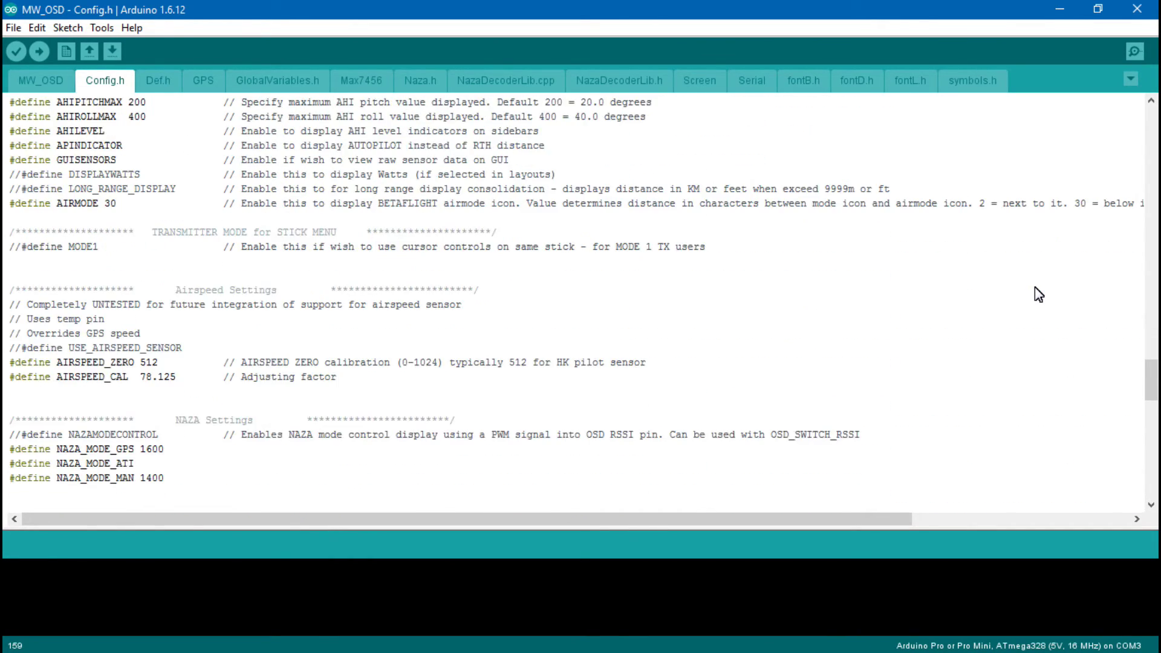
pyautogui.scroll(-5, 1038, 294)
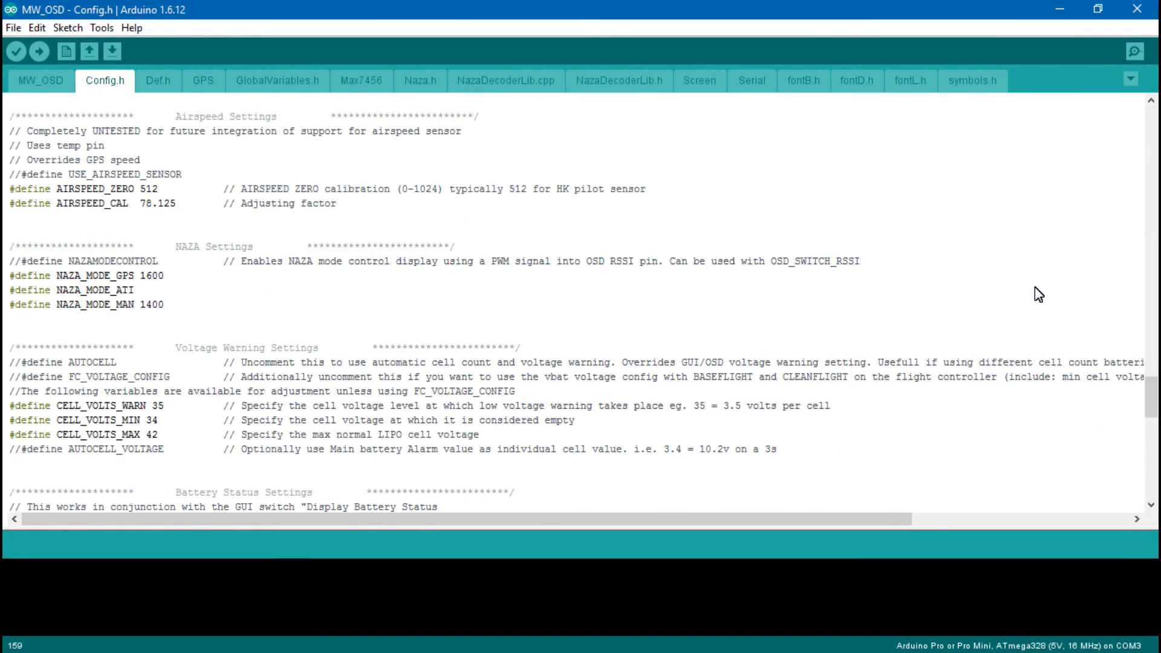
pyautogui.scroll(-2, 1038, 294)
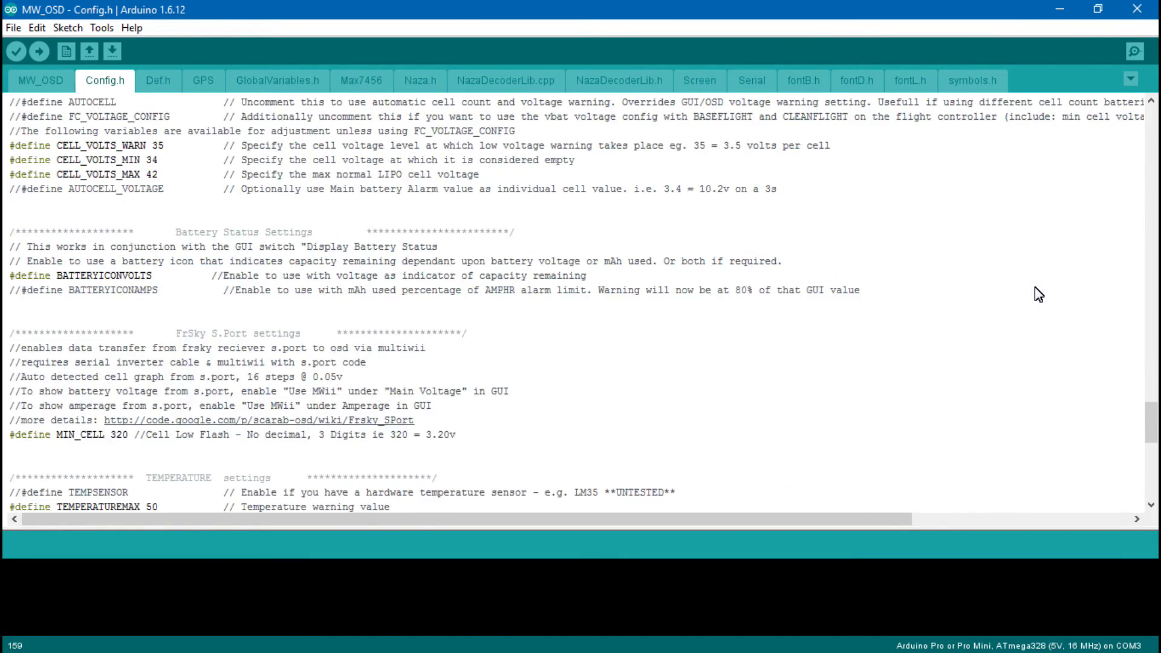
pyautogui.scroll(-5, 1038, 294)
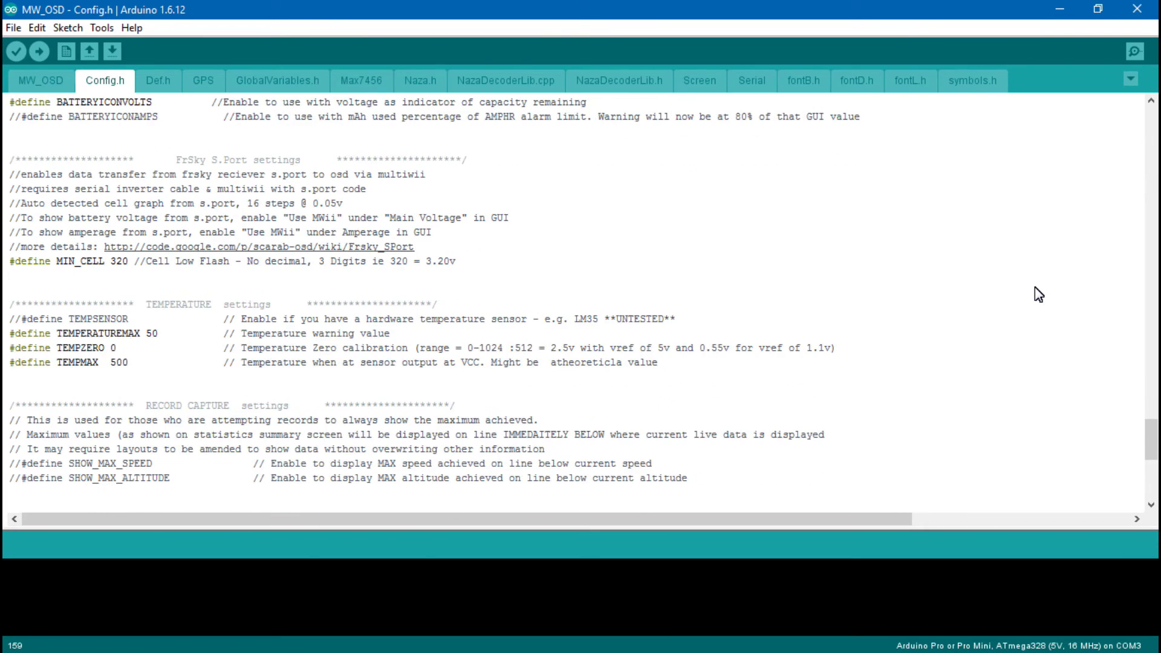
pyautogui.scroll(-5, 1038, 293)
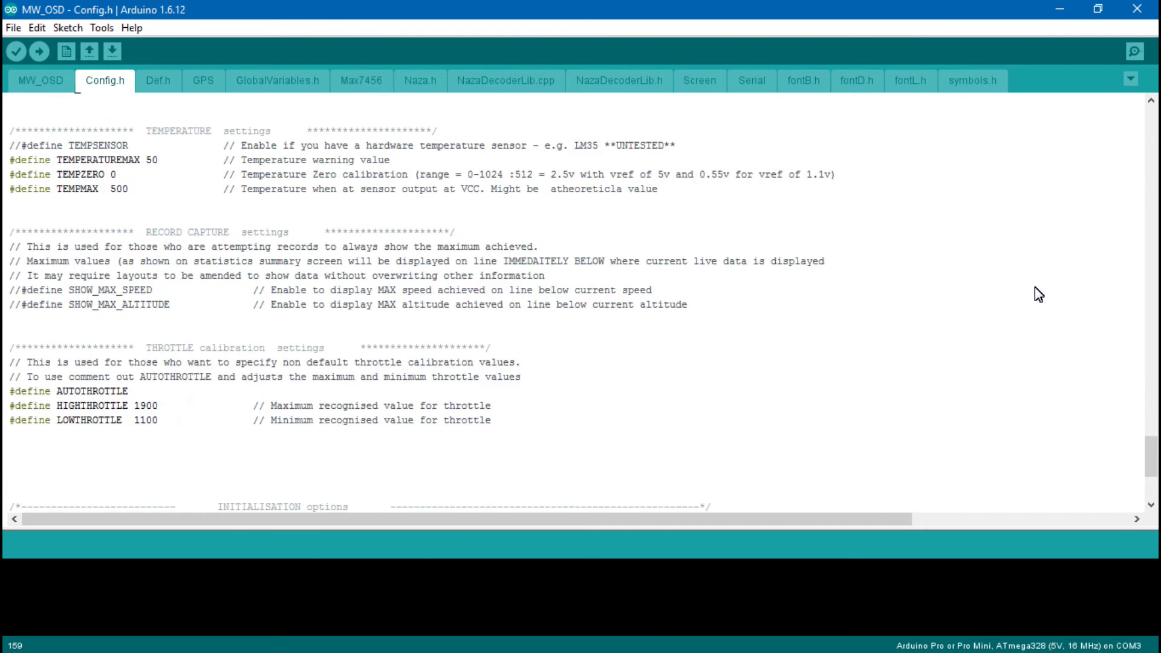
pyautogui.scroll(-3, 1038, 294)
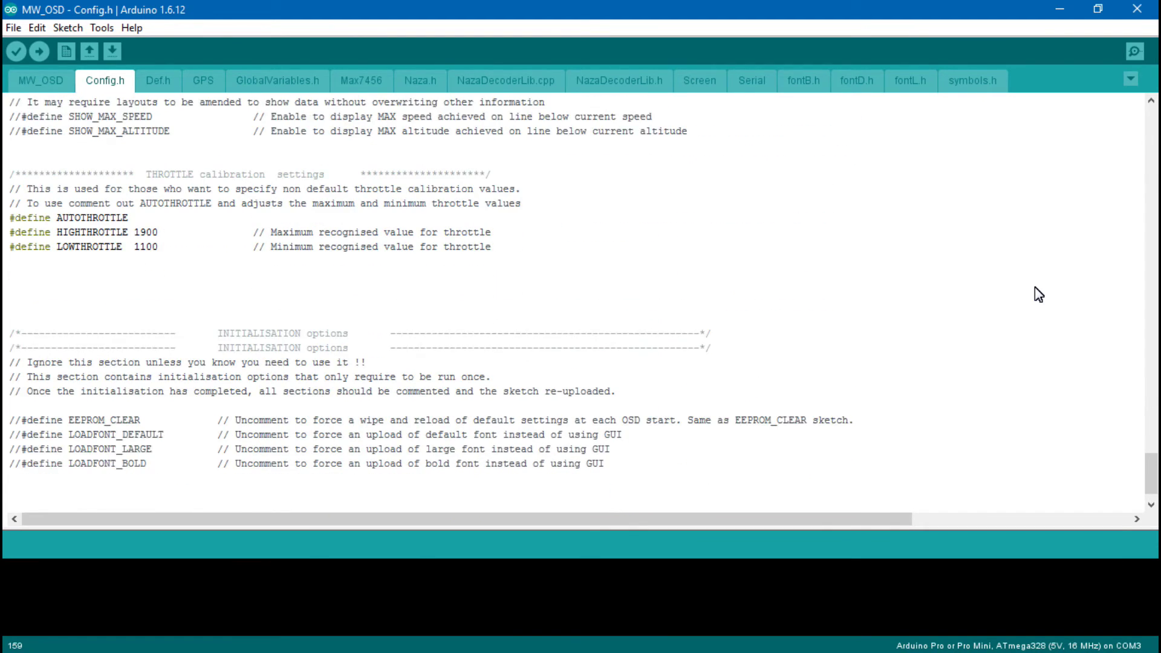